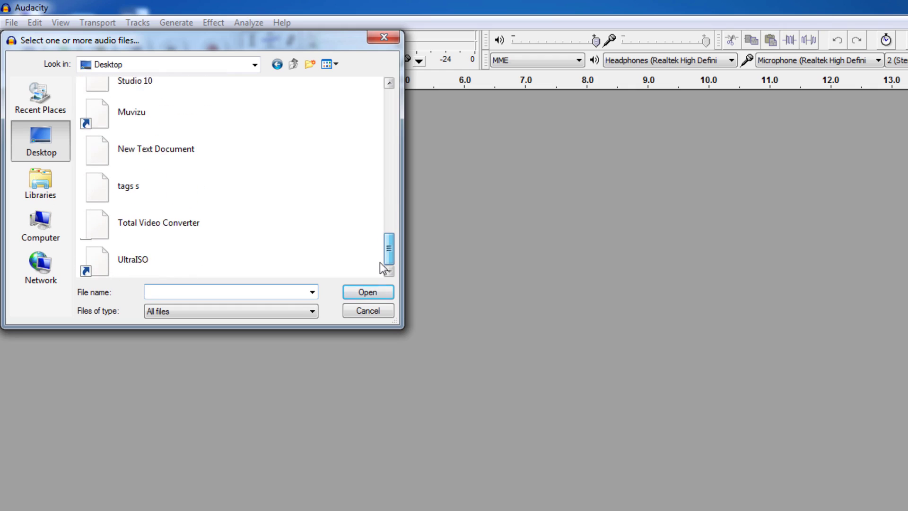
Step: Open the audio file "tags s" from the desktop and play a short bit from its start
left_click(160, 199)
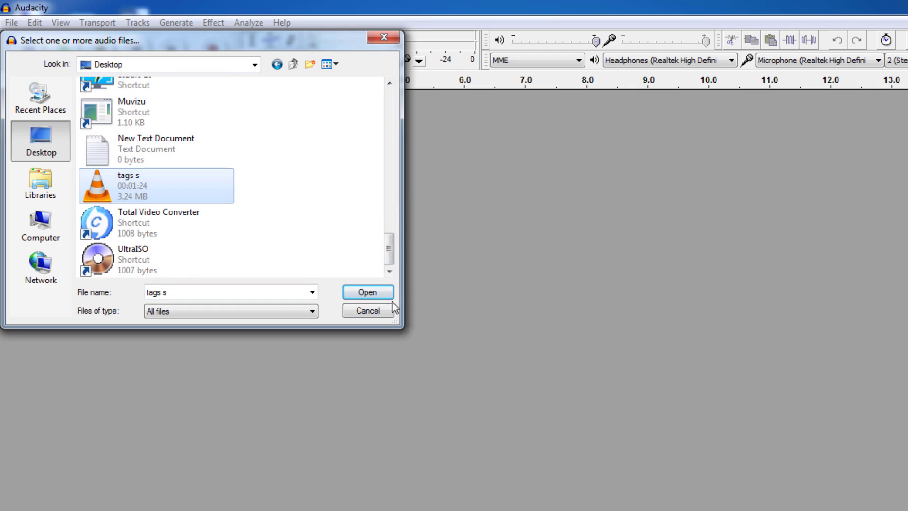
left_click(366, 293)
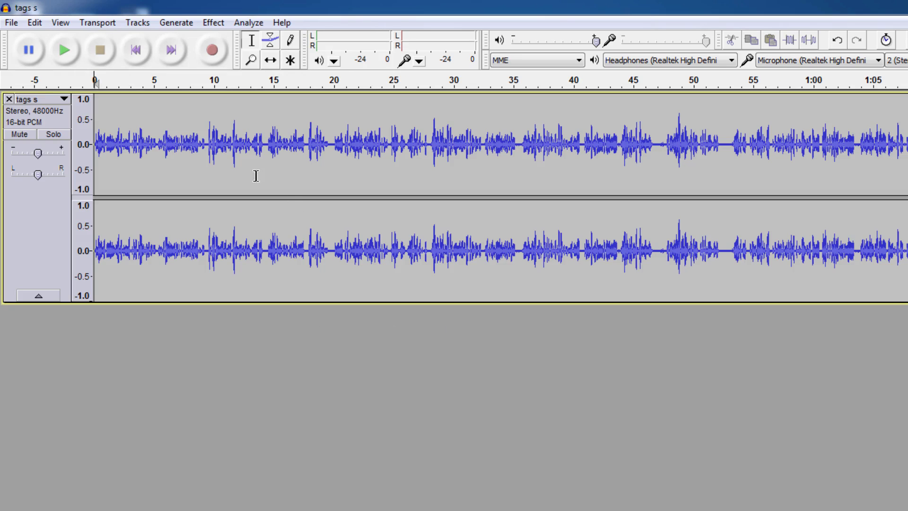
left_click(65, 51)
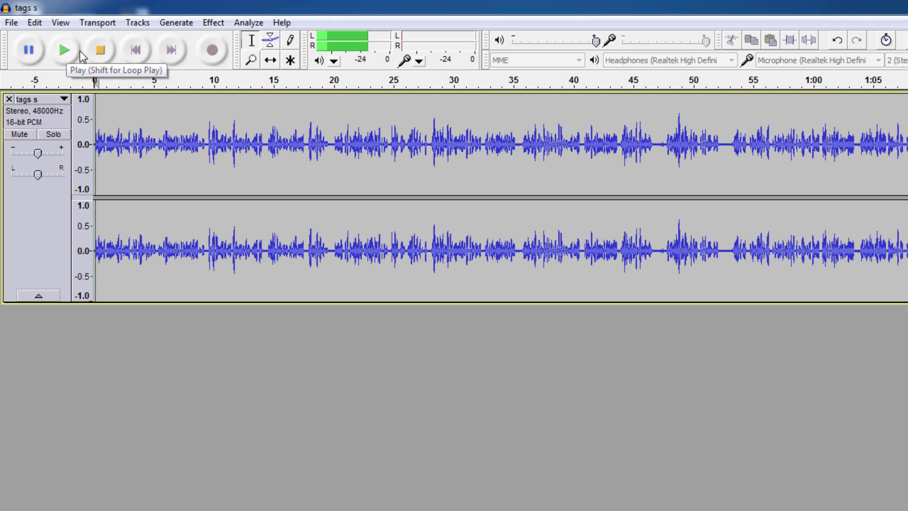
left_click(101, 50)
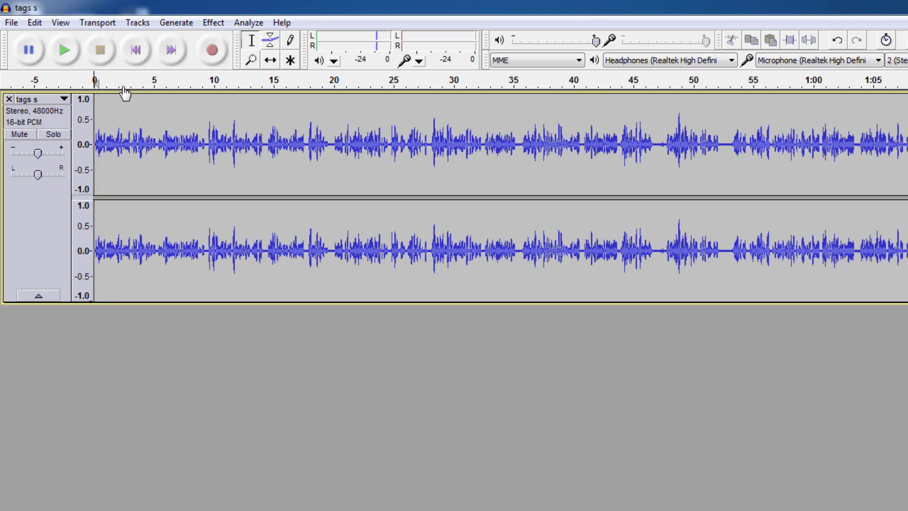
Step: Examine the quiet gap around 9.4 s in the waveform at close zoom and listen to it
left_click(207, 139)
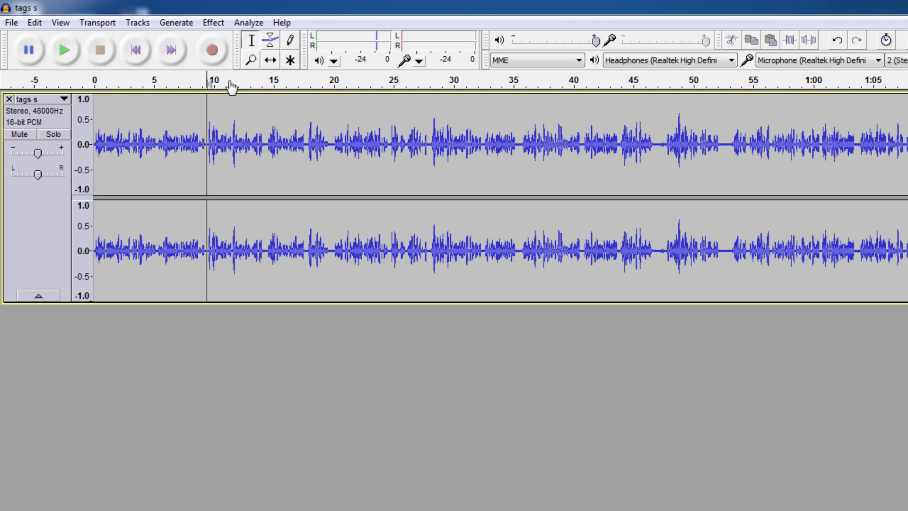
left_click(251, 60)
left_click(204, 138)
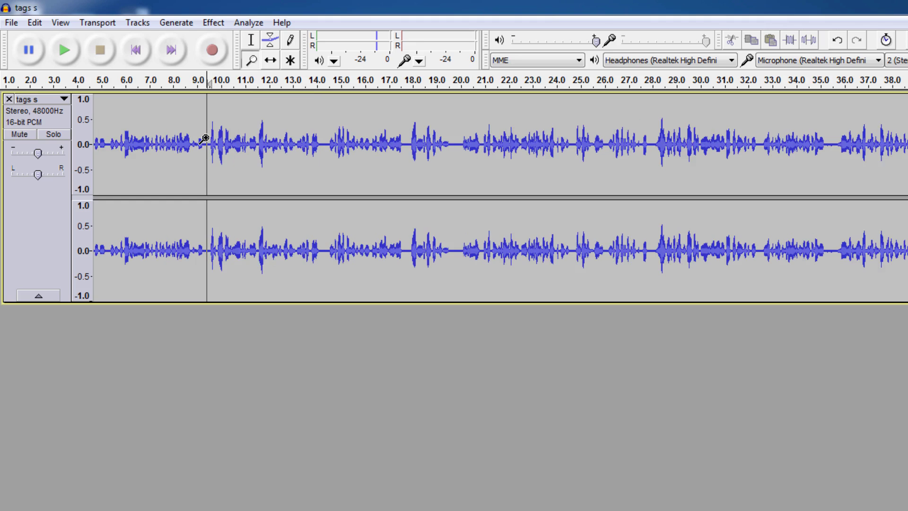
left_click(204, 138)
left_click(203, 138)
left_click(203, 137)
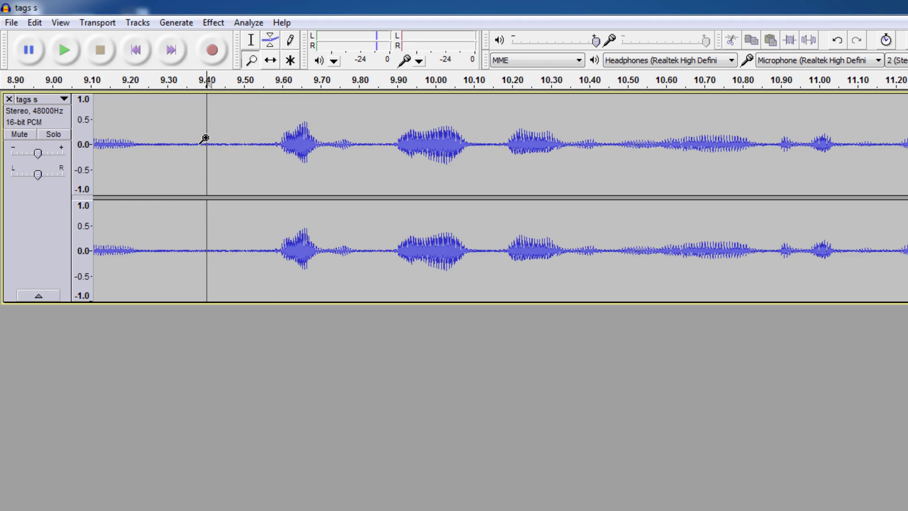
left_click(204, 137)
left_click_drag(182, 83, 105, 83)
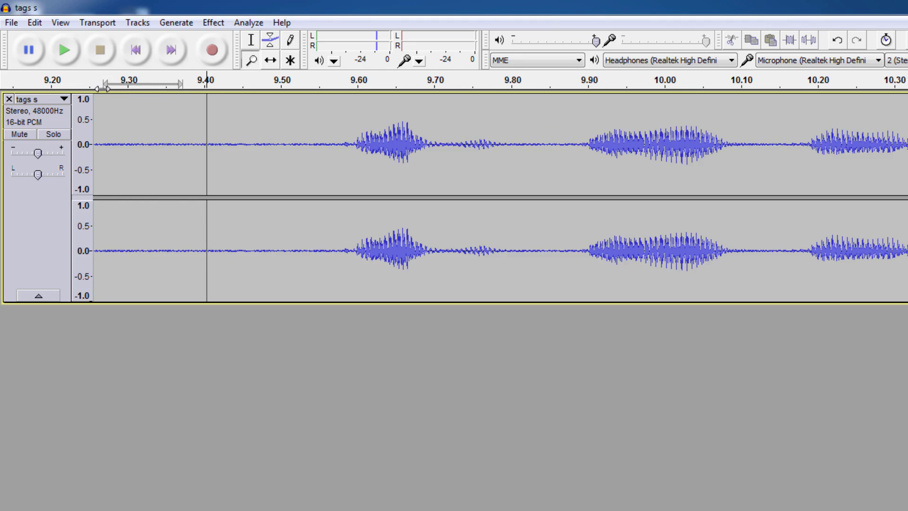
key("space")
key("space")
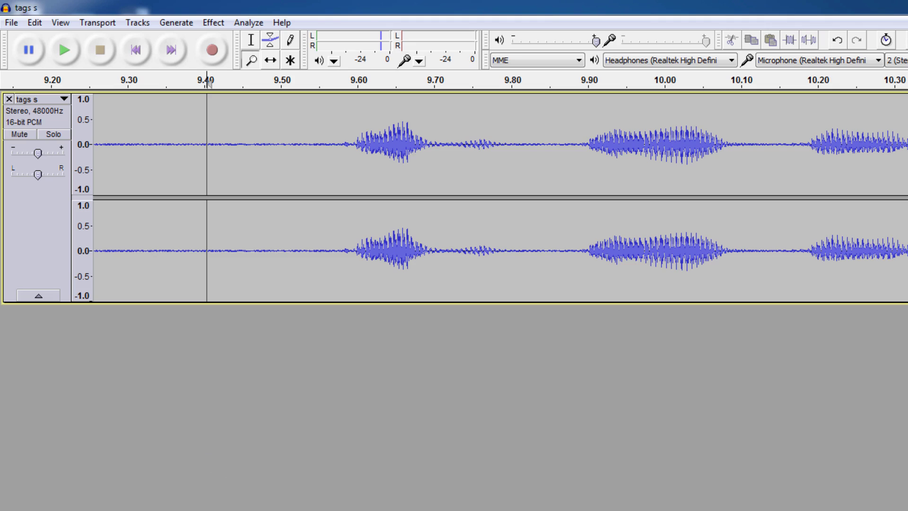
Step: Select the noise-only stretch between words, from about 9.23 to 9.58 s, and play it
scroll(501, 196, "left", 3)
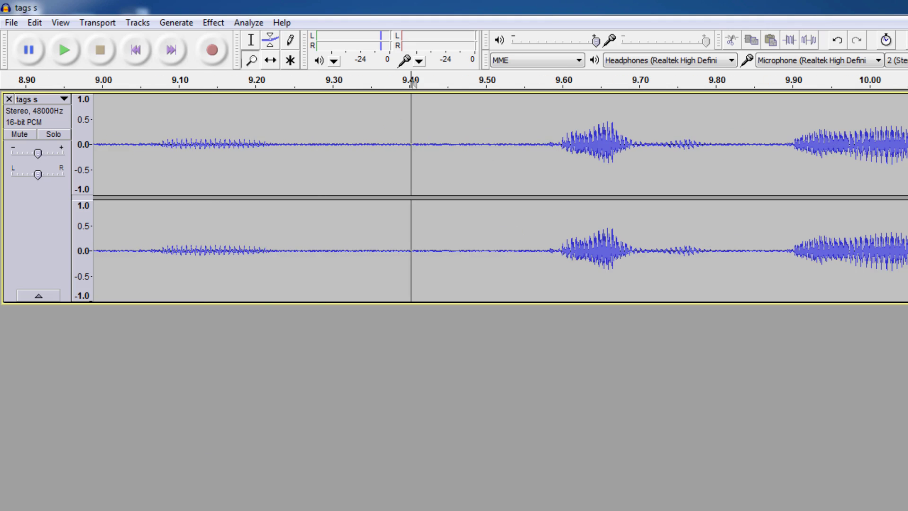
scroll(253, 360, "left", 1)
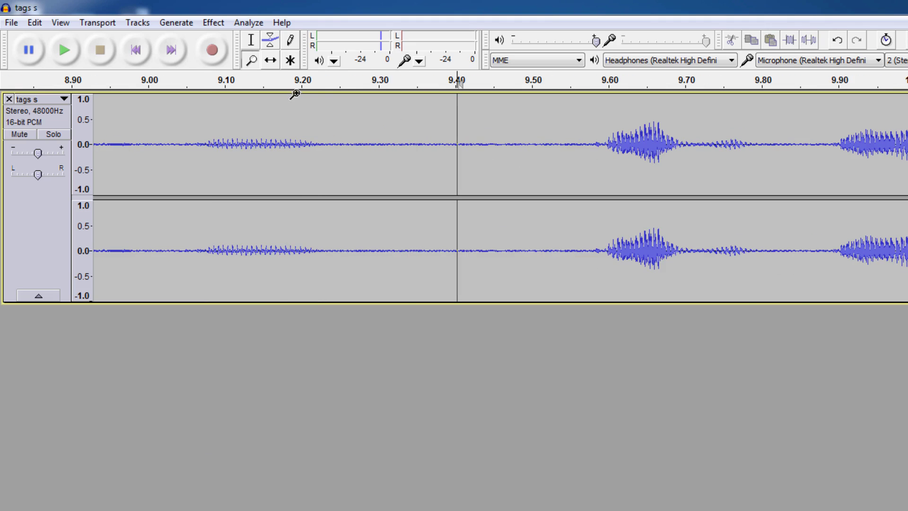
left_click(252, 42)
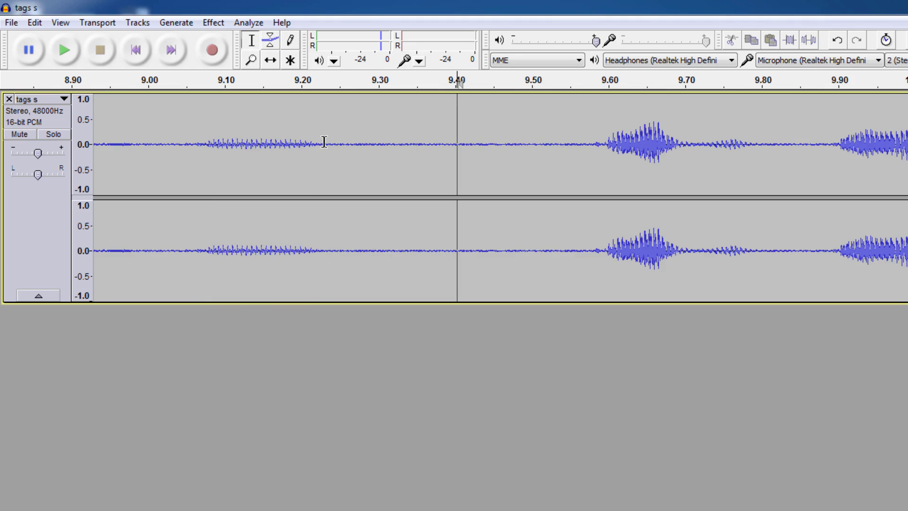
left_click_drag(322, 147, 591, 167)
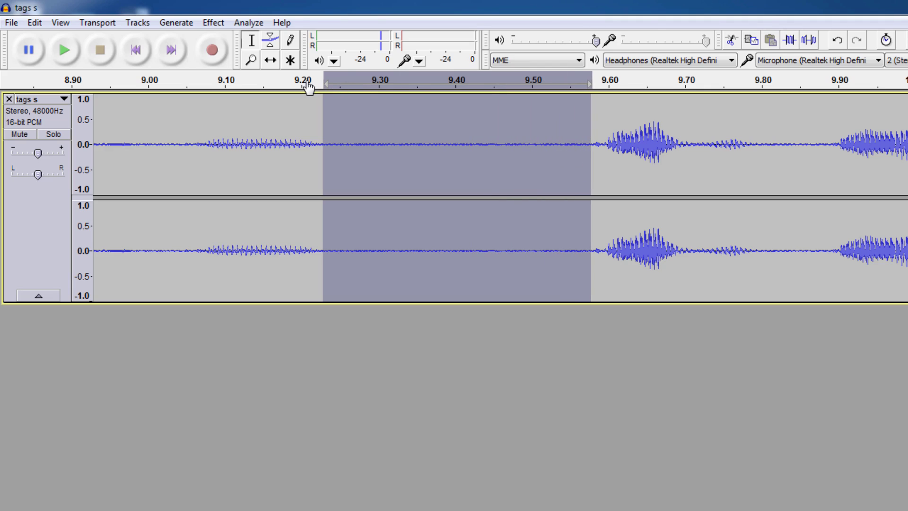
key("space")
Step: Capture a noise profile from the selected noise-only stretch with Noise Removal
left_click(214, 23)
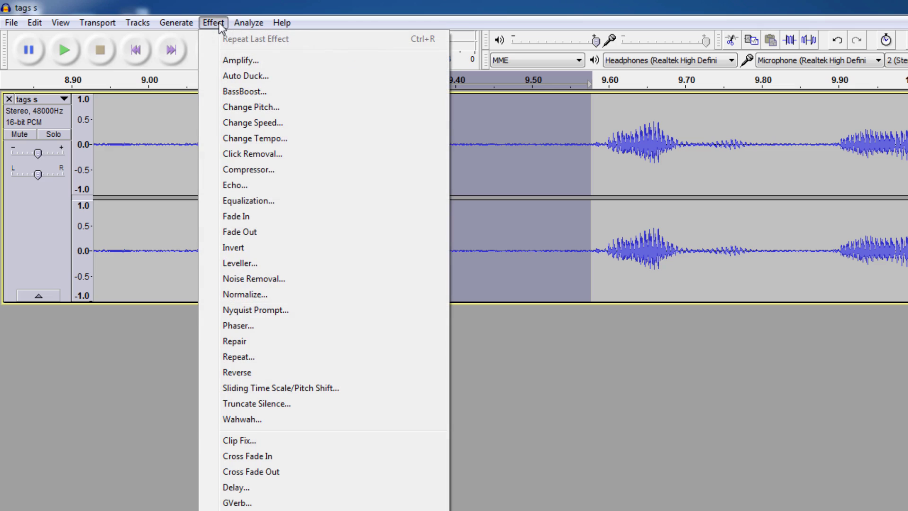
left_click(254, 279)
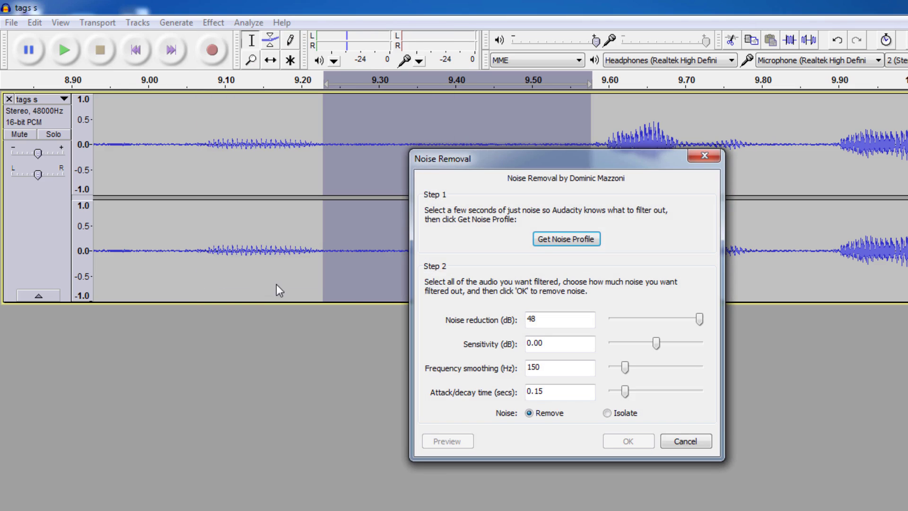
left_click(561, 239)
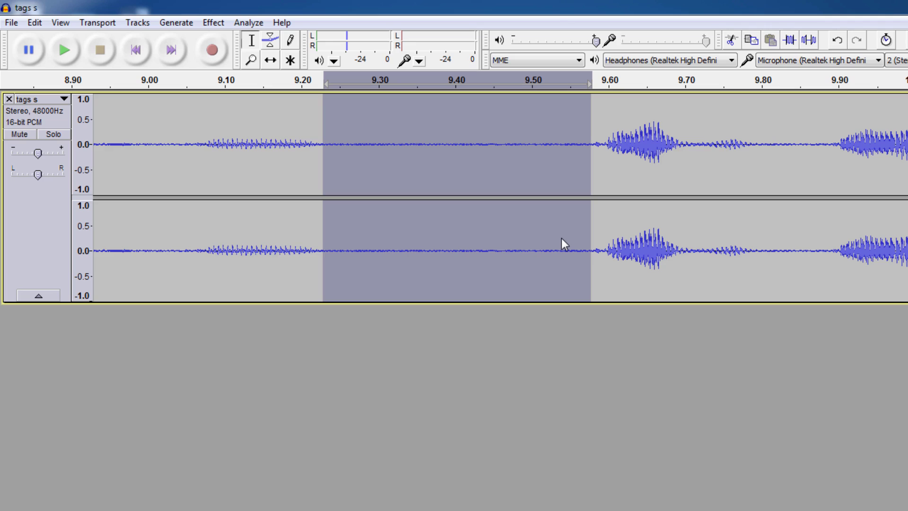
Step: Apply Noise Removal to the whole track with a noise reduction of 11 dB and check the result from the start
key("ctrl+a")
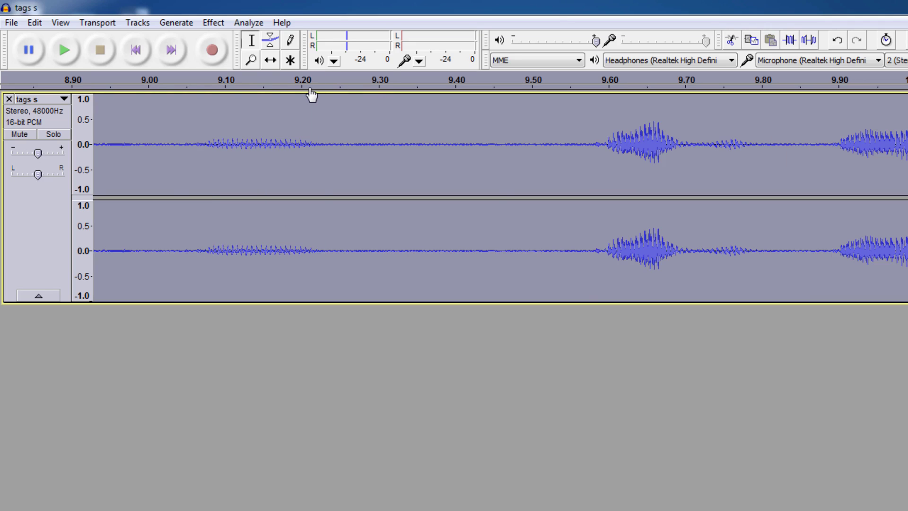
left_click(213, 22)
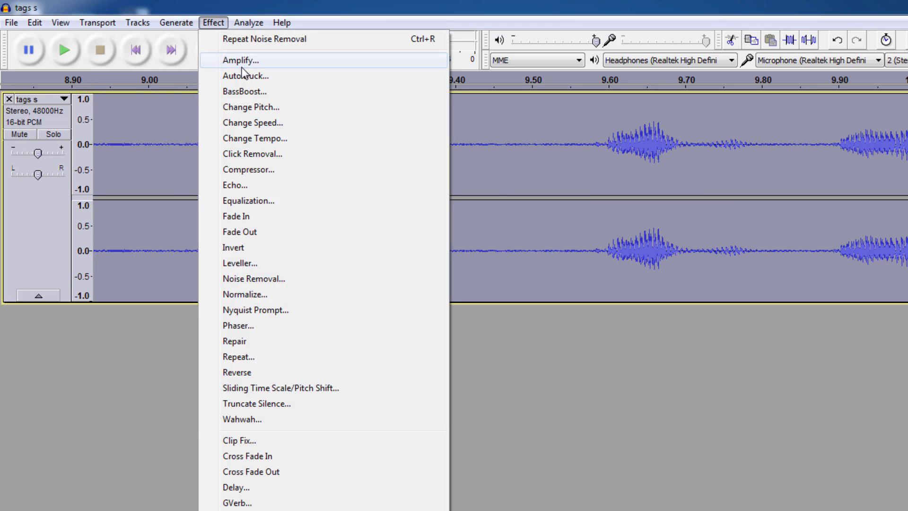
left_click(259, 283)
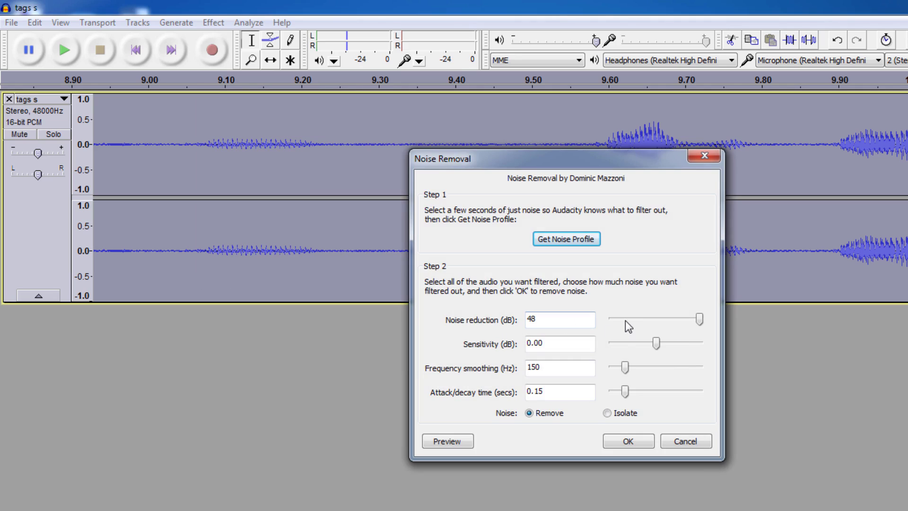
mouse_move(632, 318)
left_mouse_down()
mouse_move(609, 320)
mouse_move(688, 320)
mouse_move(620, 320)
mouse_move(632, 320)
left_mouse_up()
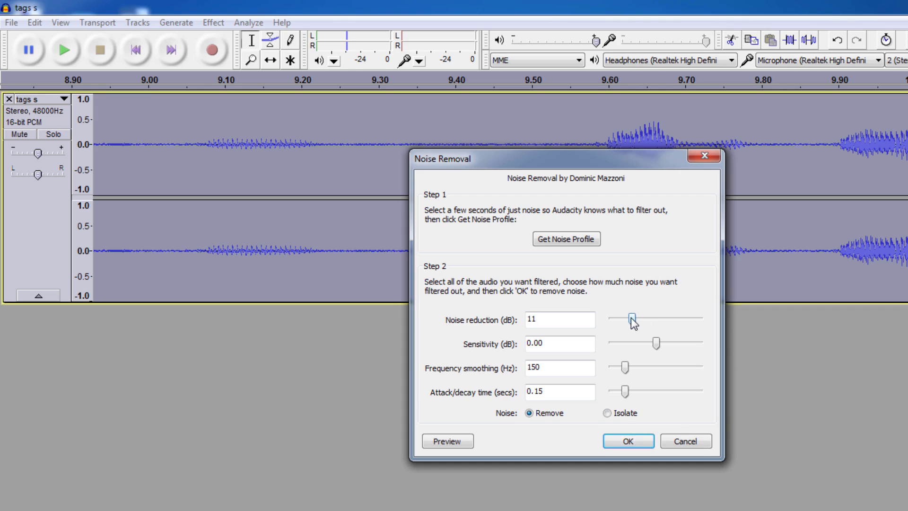
left_click(627, 442)
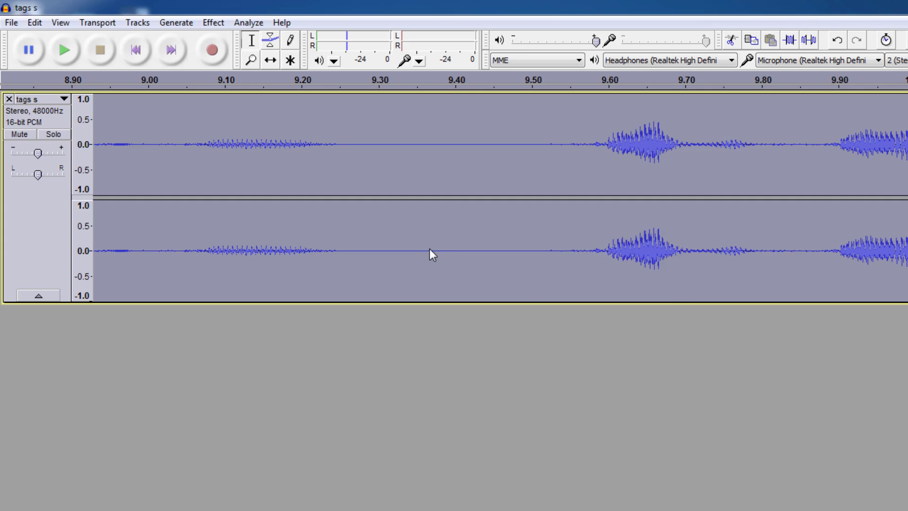
key("space")
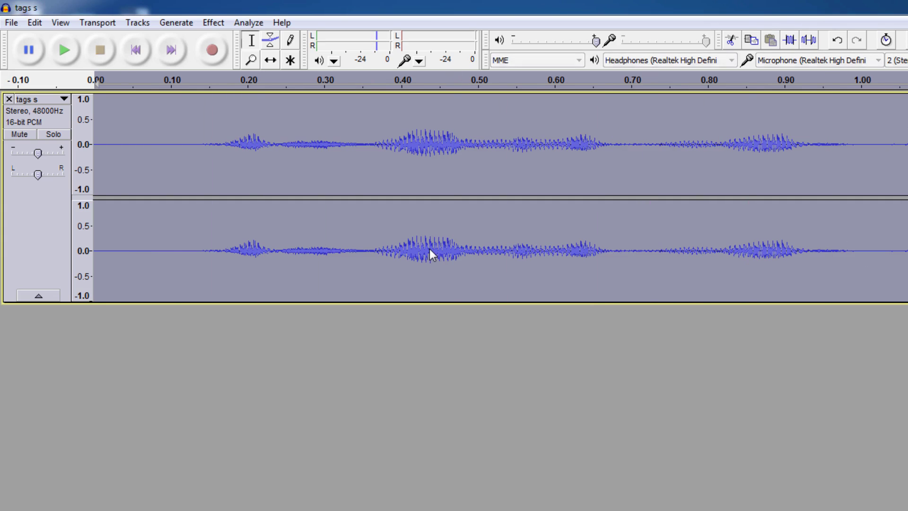
left_click(100, 123)
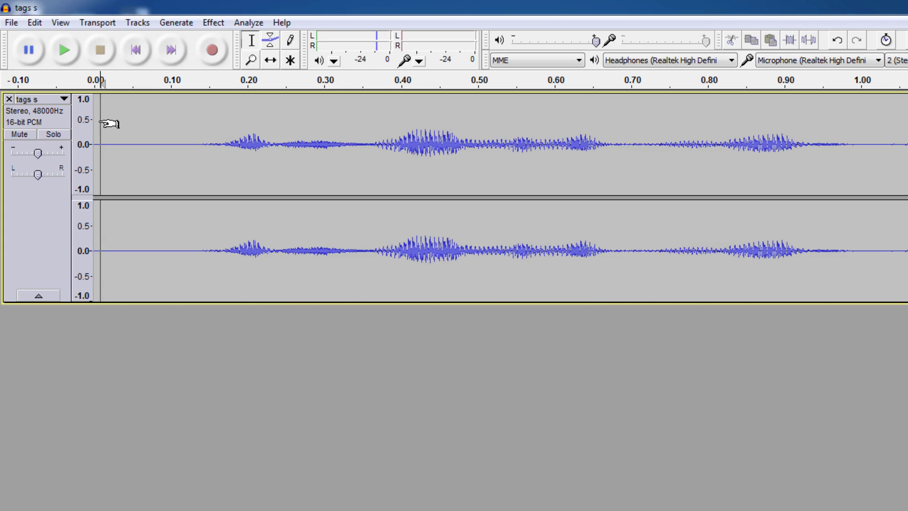
Step: Undo the 11 dB noise removal and apply Noise Removal to the whole track with a noise reduction of 43 dB
key("ctrl+a")
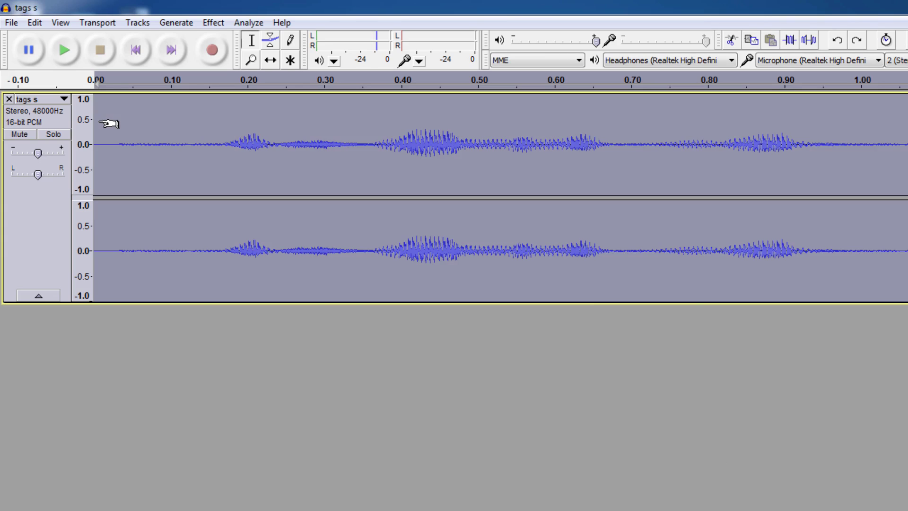
left_click(212, 22)
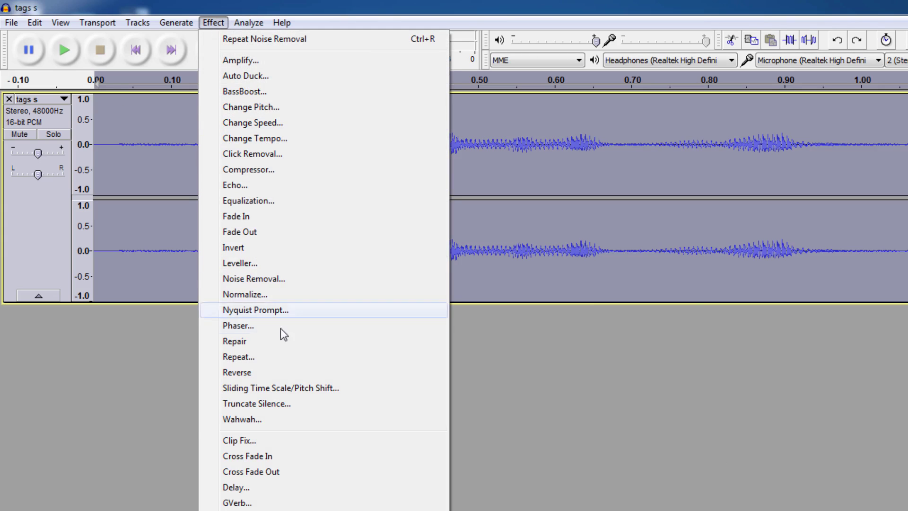
left_click(265, 279)
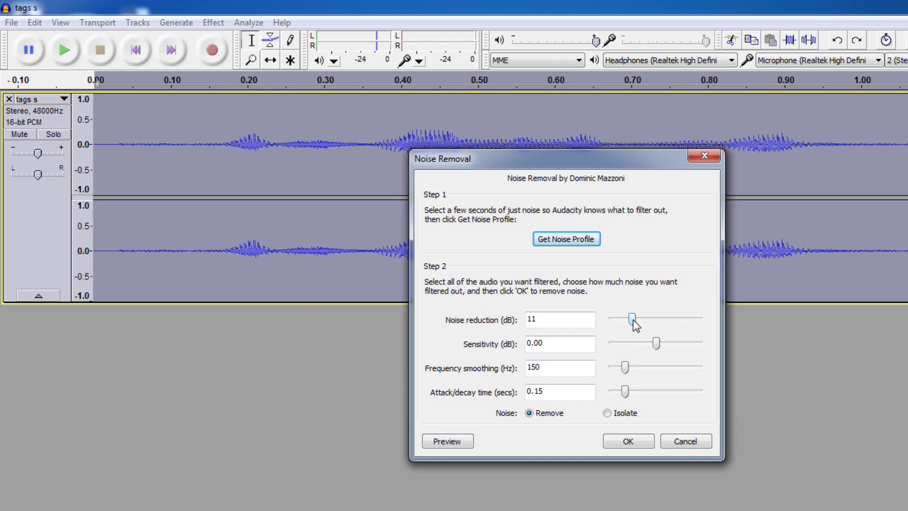
left_click(655, 321)
left_click_drag(655, 321, 689, 322)
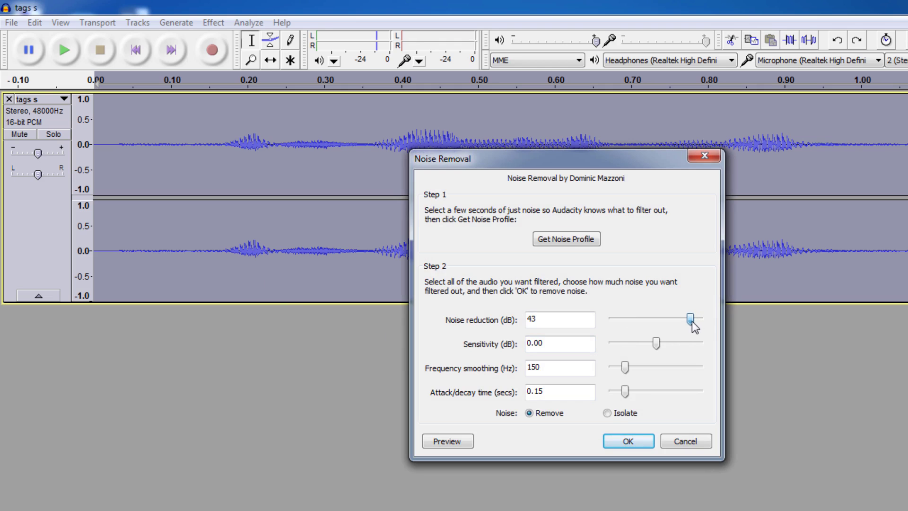
left_click(626, 441)
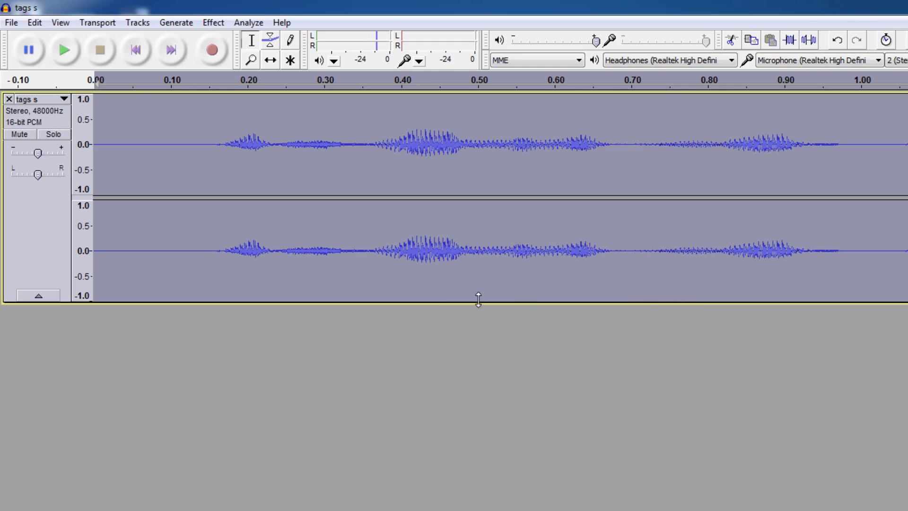
Step: Listen to the filtered track from its beginning to judge the noise removal
left_click(98, 123)
key("space")
key("space")
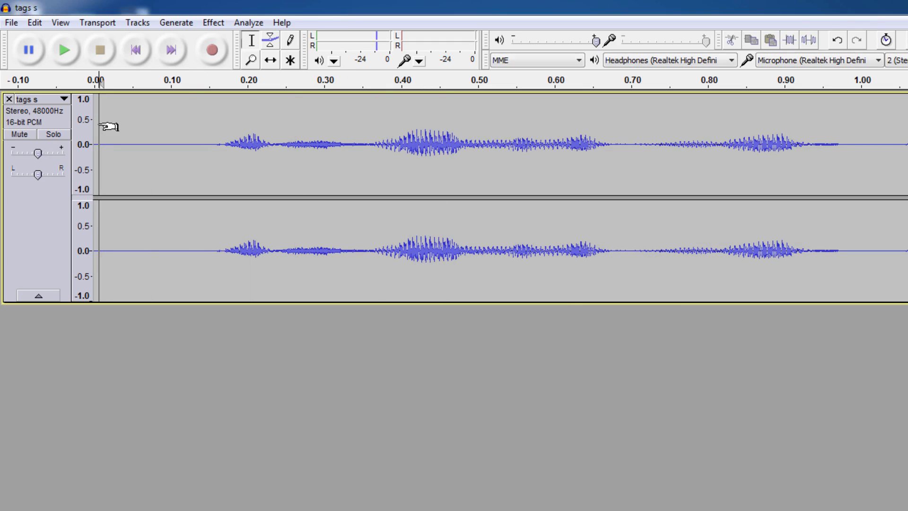
key("space")
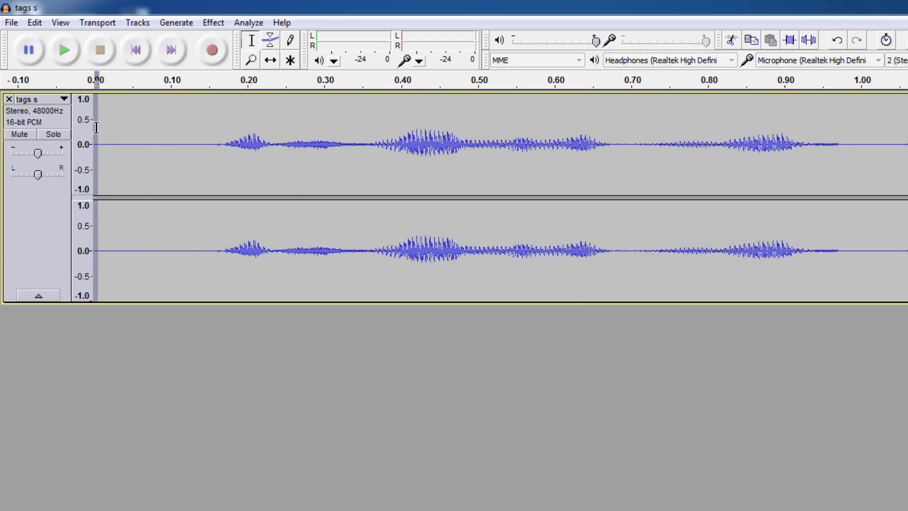
key("space")
key("space")
left_click(103, 127)
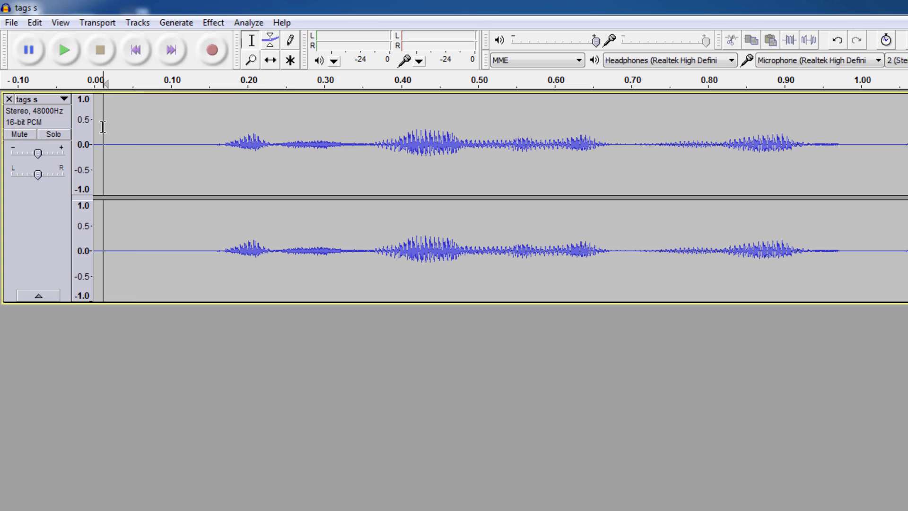
key("space")
Step: Undo the 43 dB noise removal and apply Noise Removal to the whole track with a noise reduction of 48 dB
key("ctrl+a")
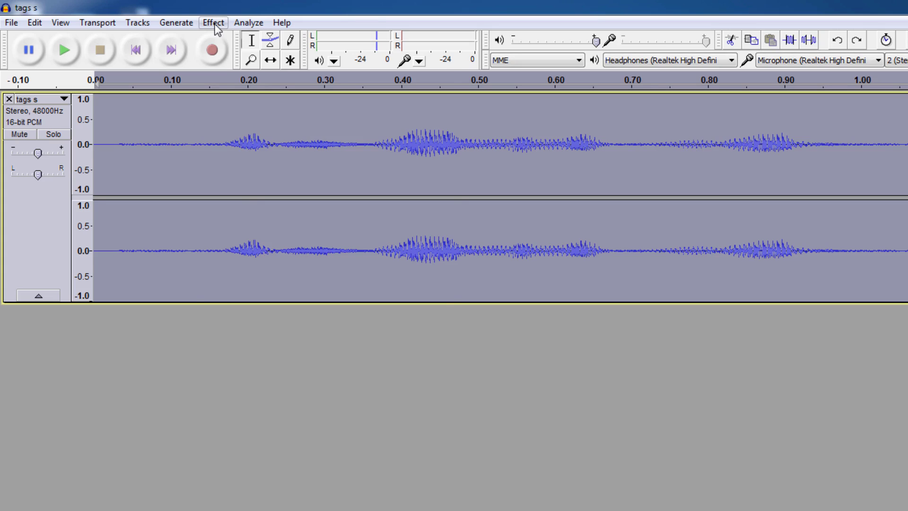
left_click(214, 24)
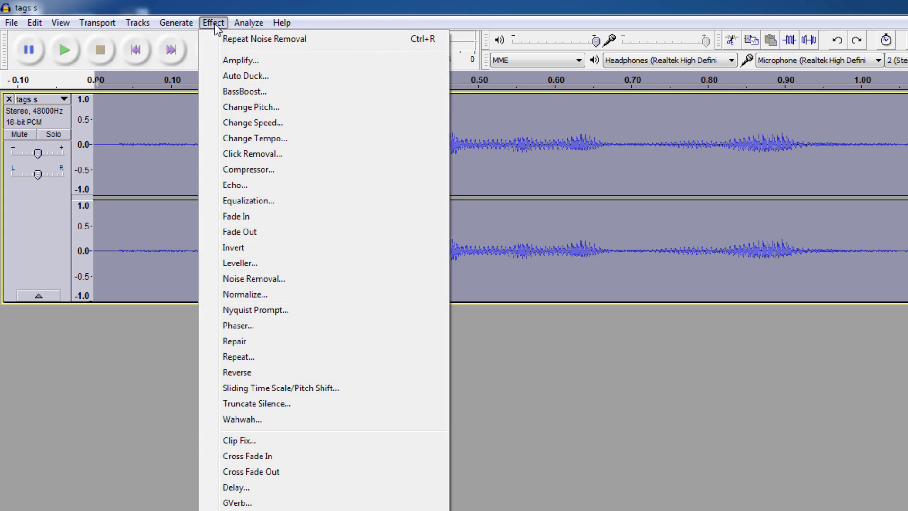
left_click(251, 280)
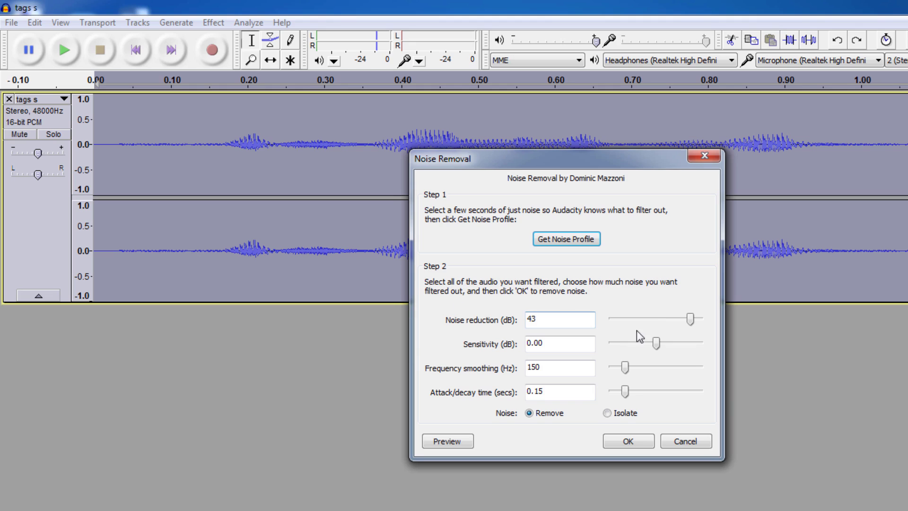
left_click_drag(694, 322, 700, 323)
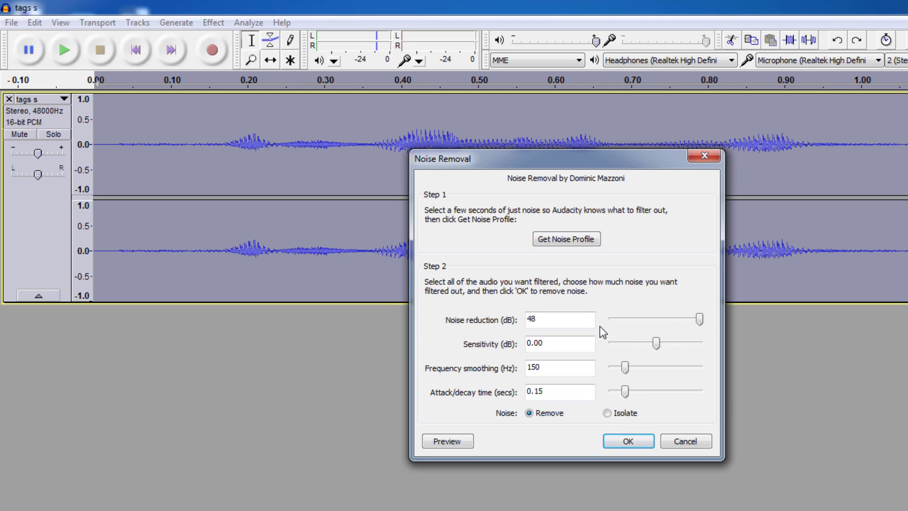
left_click(623, 441)
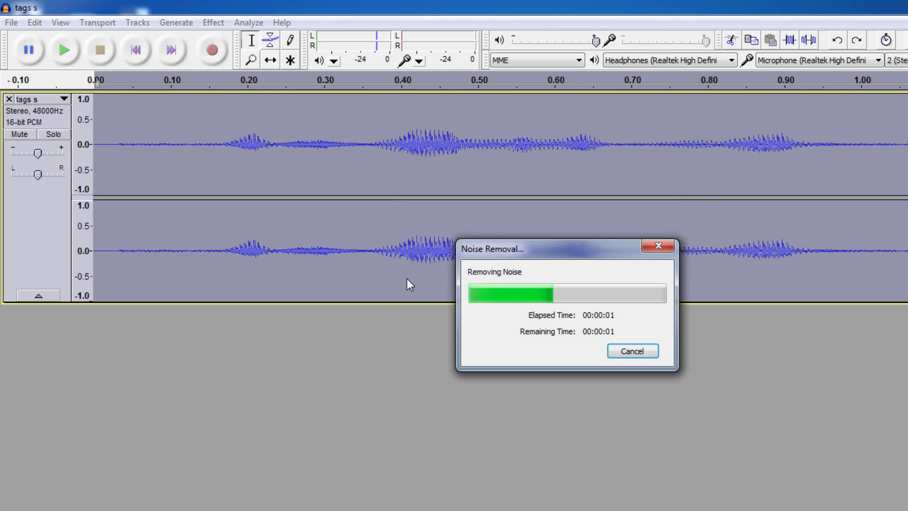
Step: Listen to the track's opening from the start to judge the 48 dB noise removal
left_click(98, 144)
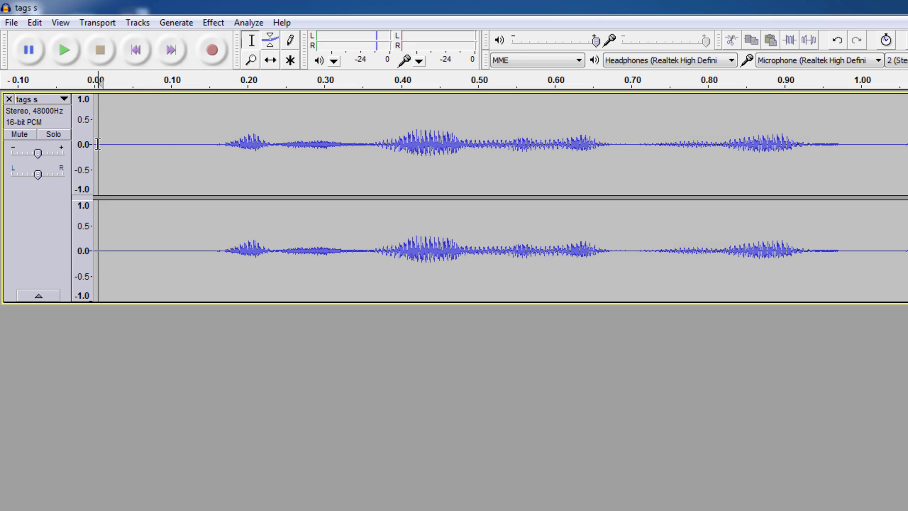
key("space")
key("space")
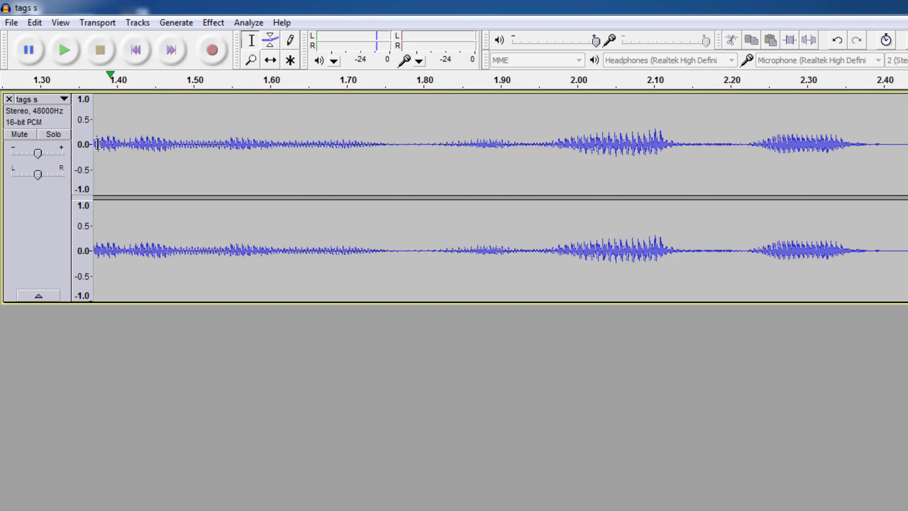
Step: Undo and redo the noise removal to compare the noisy and filtered waveforms, and play the filtered version
key("ctrl+z")
left_click(34, 22)
left_click(61, 55)
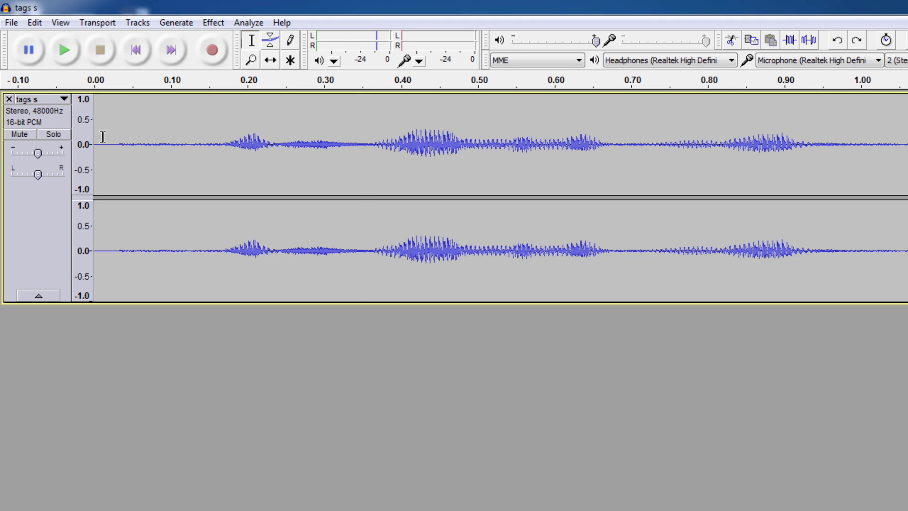
key("ctrl+a")
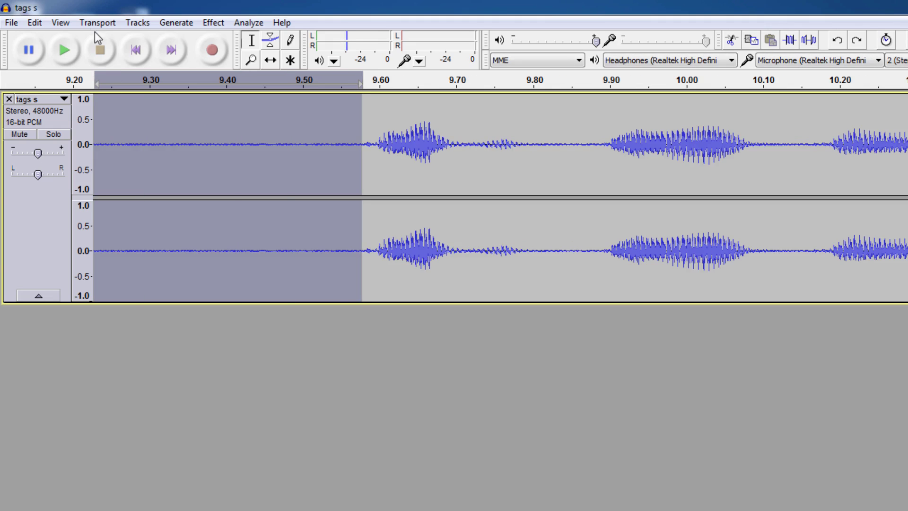
left_click(34, 22)
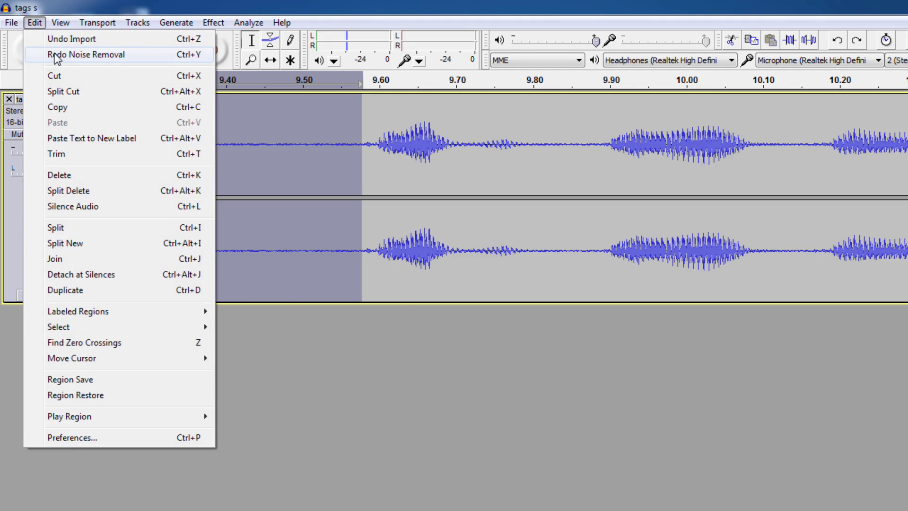
left_click(55, 55)
left_click(34, 23)
left_click(46, 55)
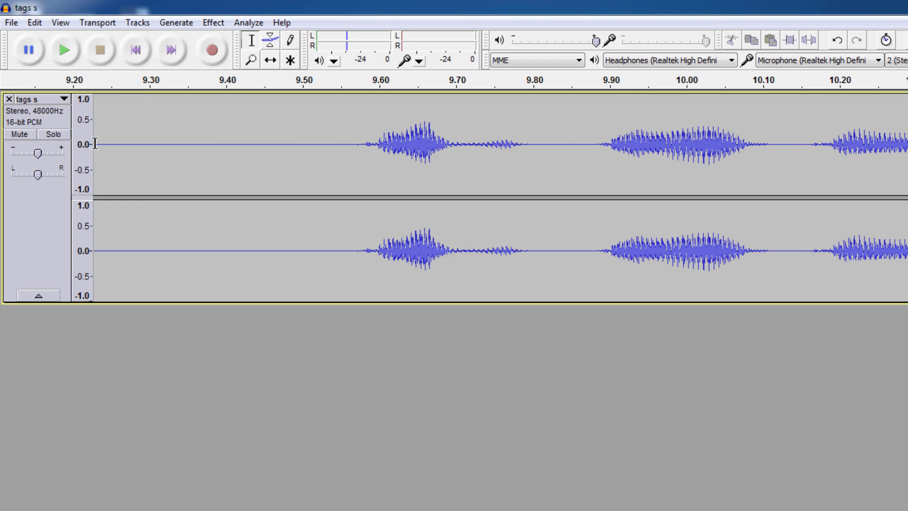
key("space")
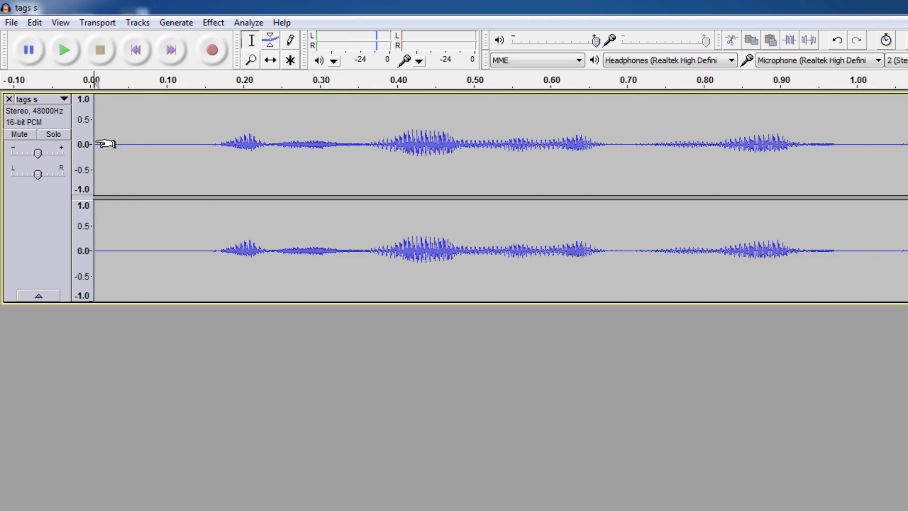